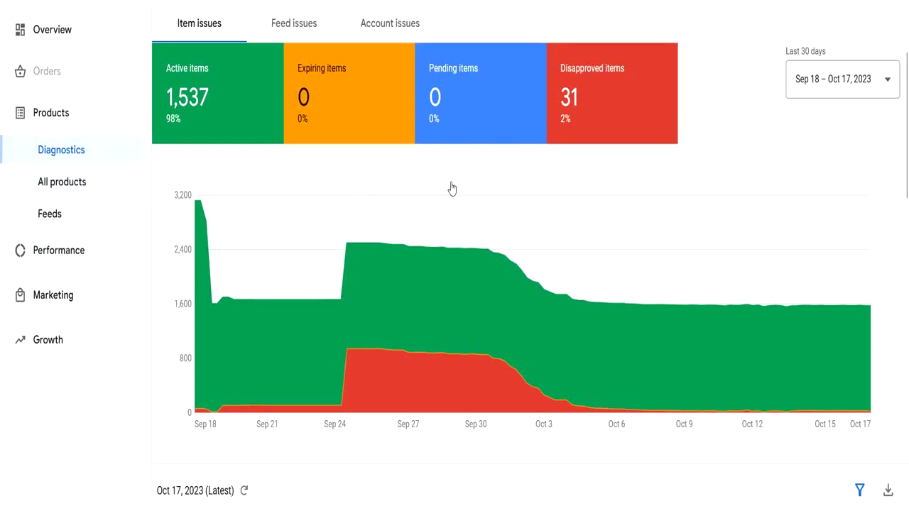
Examine the item issues list for missing age group, gender, color and size values.
{"action": "scroll", "coordinate": [492, 216], "scroll_direction": "down", "scroll_amount": 4}
{"action": "scroll", "coordinate": [492, 222], "scroll_direction": "down", "scroll_amount": 4}
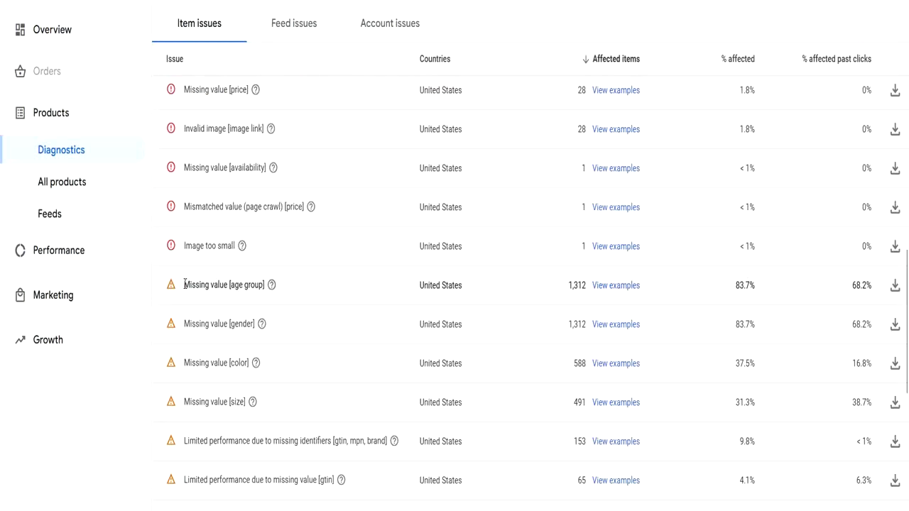
{"action": "left_click_drag", "start_coordinate": [184, 284], "coordinate": [262, 297]}
{"action": "left_click_drag", "start_coordinate": [184, 324], "coordinate": [257, 328]}
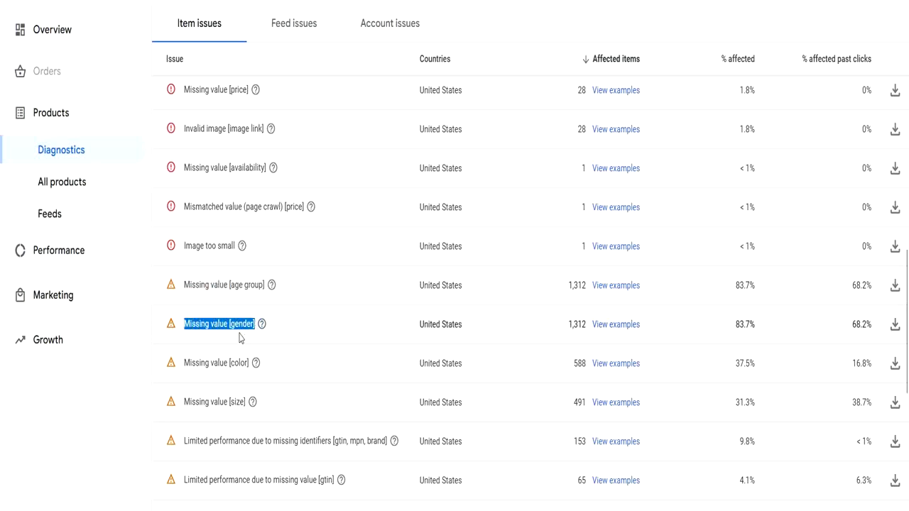
{"action": "left_click_drag", "start_coordinate": [184, 364], "coordinate": [248, 364]}
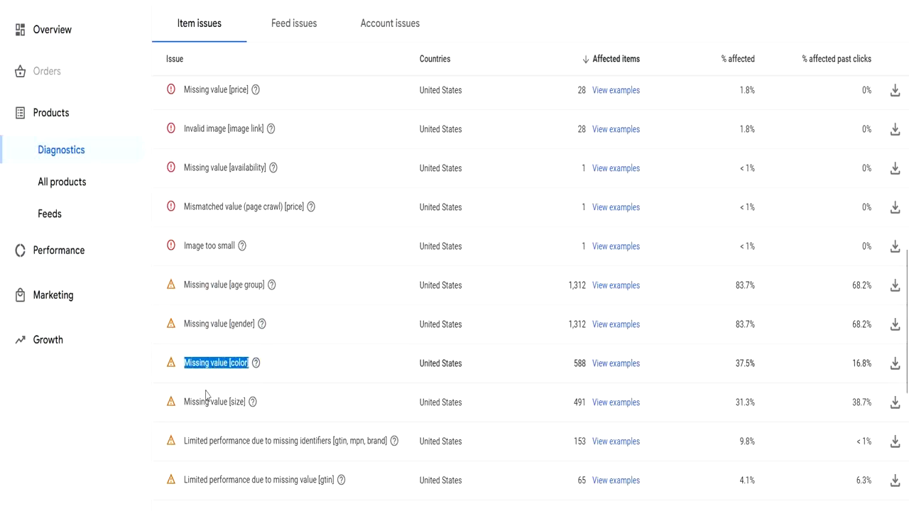
{"action": "left_click_drag", "start_coordinate": [186, 402], "coordinate": [249, 408]}
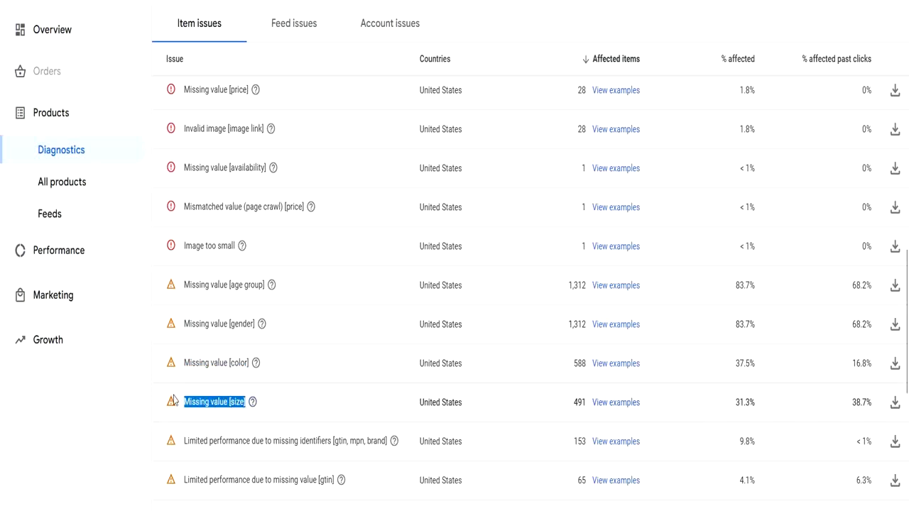
{"action": "left_click", "coordinate": [138, 383]}
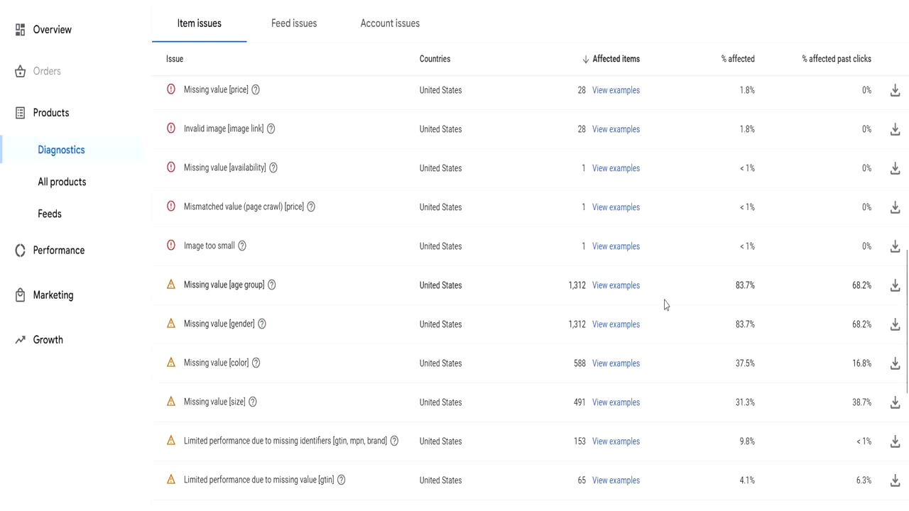
View the examples for the missing age group issue and copy NVS19528-NVY from the Men's Math Novelty Socks product page.
{"action": "left_click", "coordinate": [616, 285]}
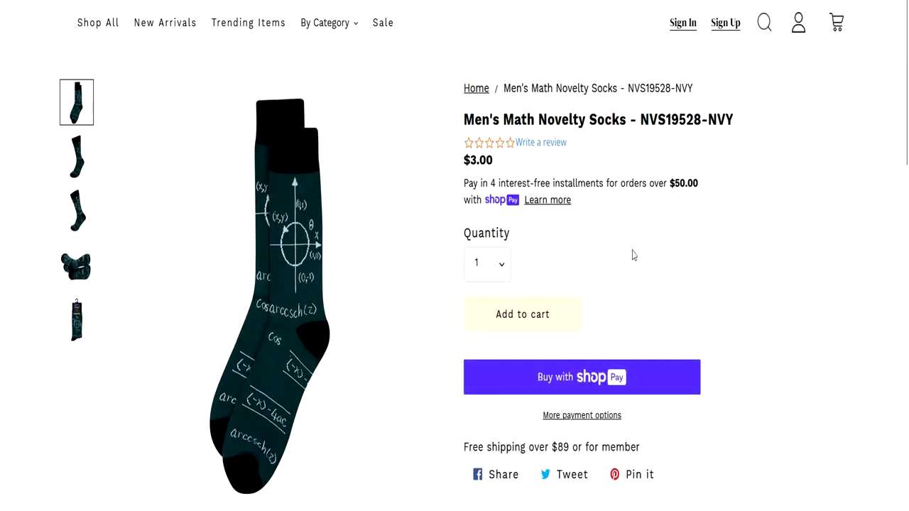
{"action": "left_click_drag", "start_coordinate": [641, 119], "coordinate": [731, 121]}
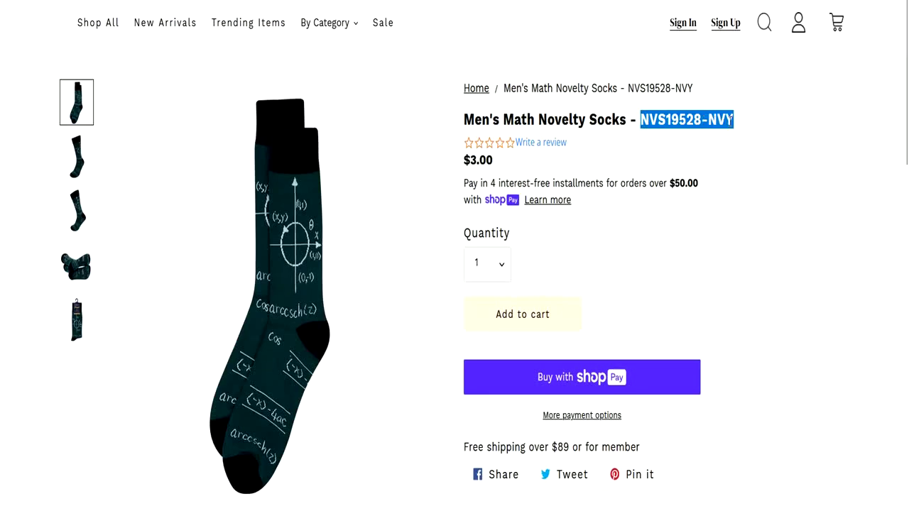
{"action": "right_click", "coordinate": [718, 121]}
{"action": "left_click", "coordinate": [744, 140]}
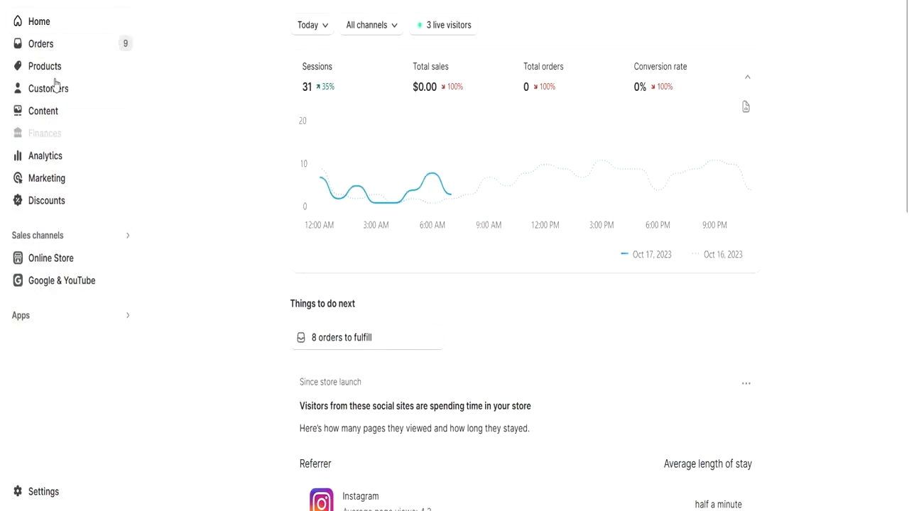
In the Shopify admin, search all products for NVS19528-NVY and open the Men's Math Novelty Socks product.
{"action": "left_click", "coordinate": [44, 72]}
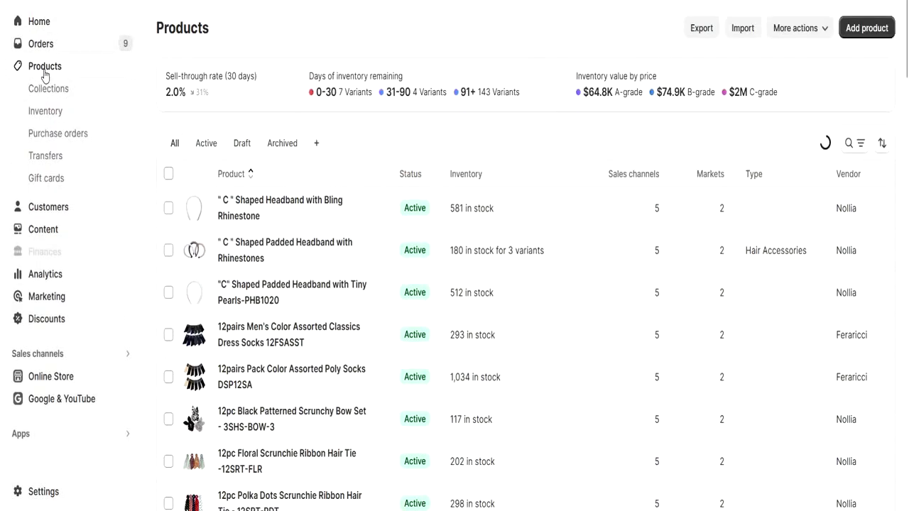
{"action": "left_click", "coordinate": [849, 144]}
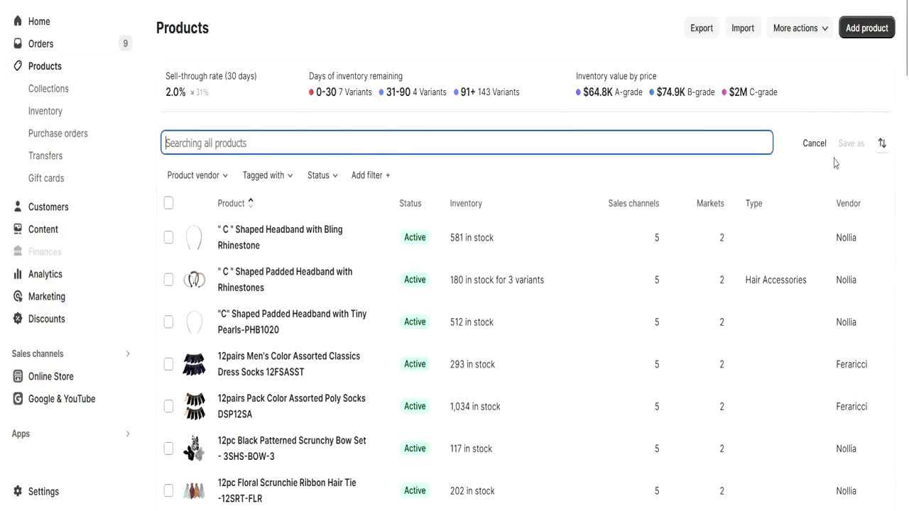
{"action": "key", "text": "ctrl+v"}
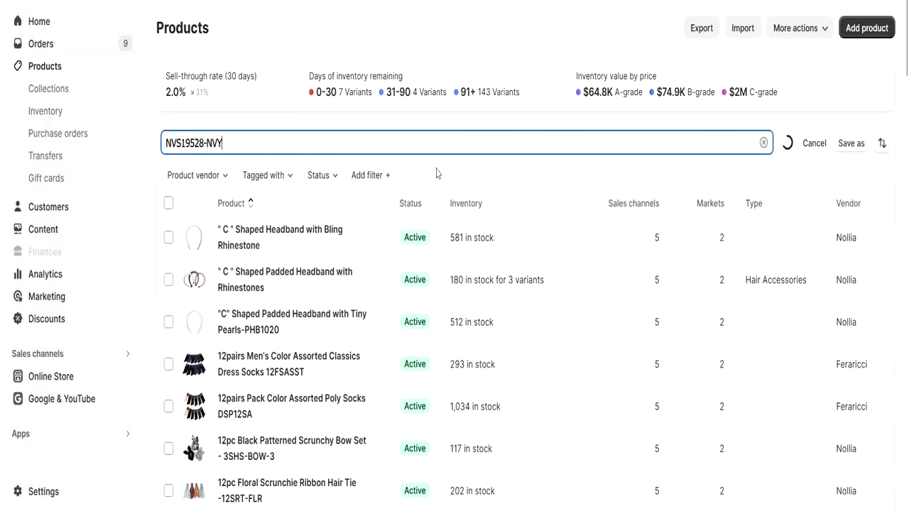
{"action": "left_click", "coordinate": [253, 246]}
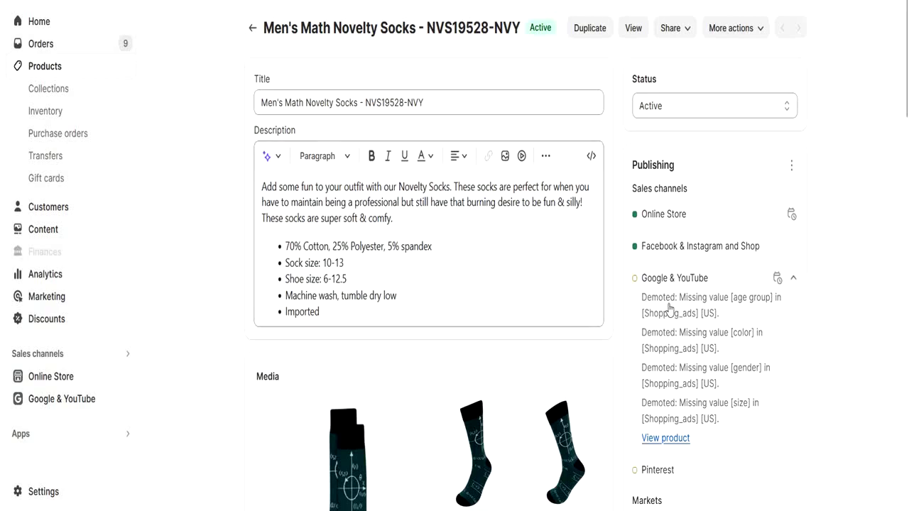
Review the Google & YouTube publishing issues for the socks and open the linked product attributes for bulk editing.
{"action": "left_click", "coordinate": [792, 280]}
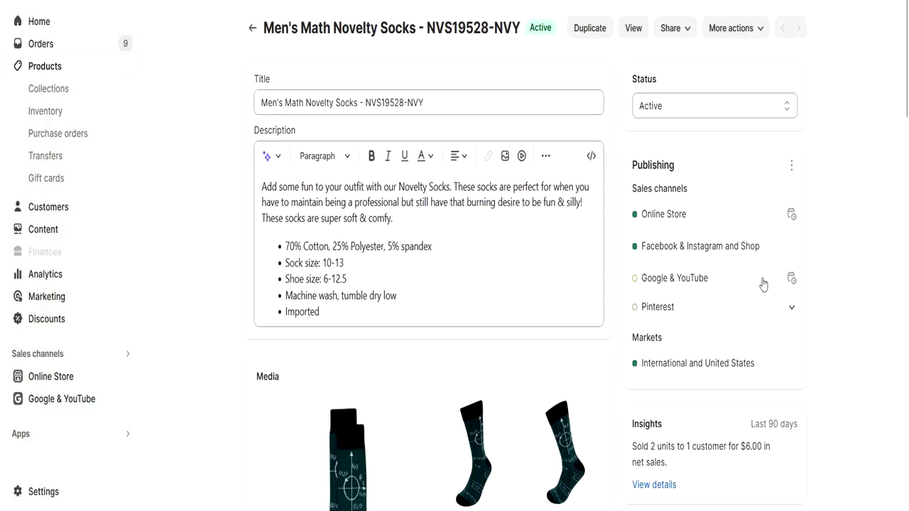
{"action": "left_click", "coordinate": [791, 282]}
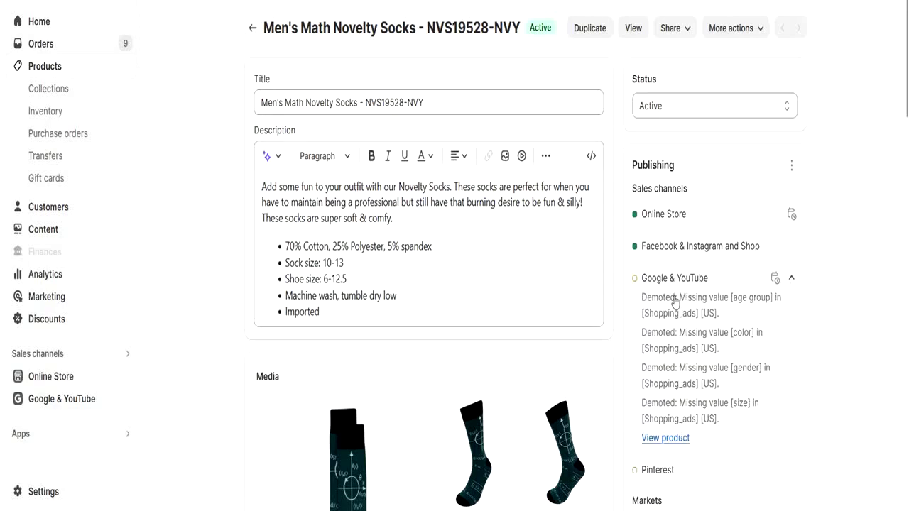
{"action": "left_click", "coordinate": [666, 439]}
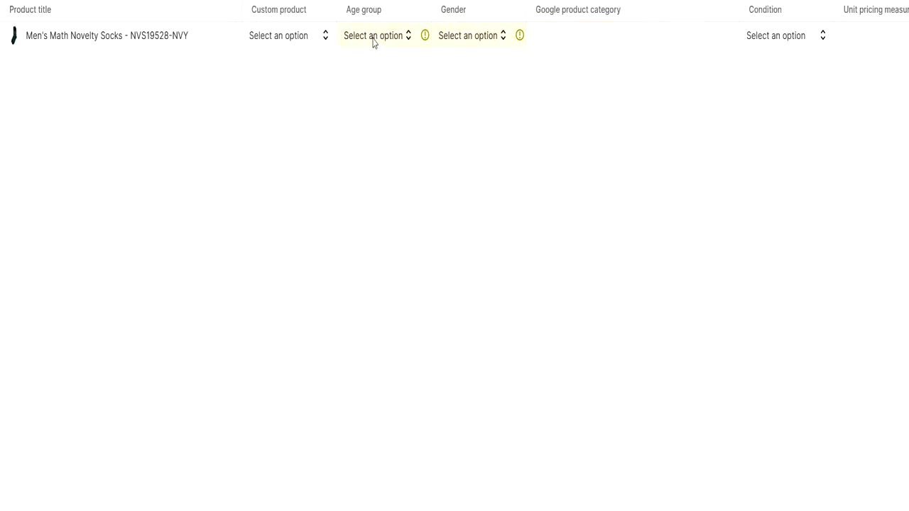
Set the age group of Men's Math Novelty Socks to Adult.
{"action": "left_click", "coordinate": [373, 41]}
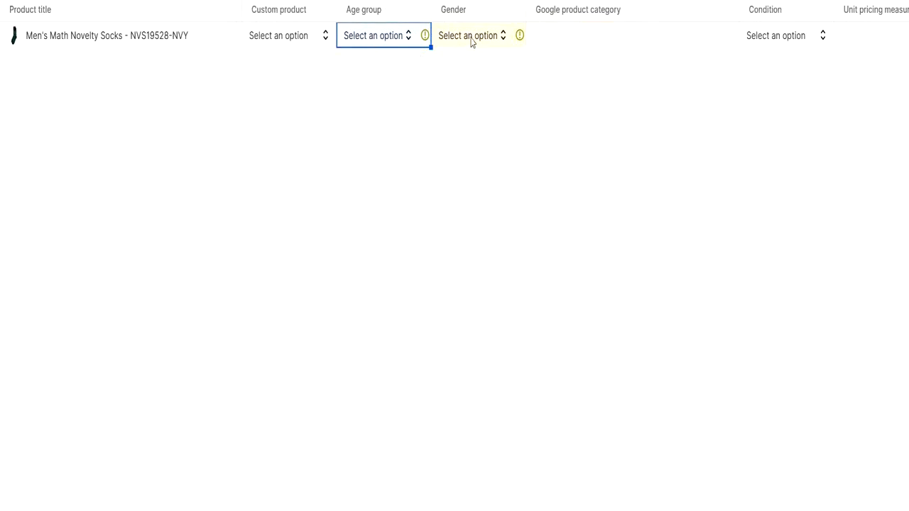
{"action": "left_click", "coordinate": [472, 37]}
{"action": "left_click", "coordinate": [408, 37]}
{"action": "left_click", "coordinate": [407, 37]}
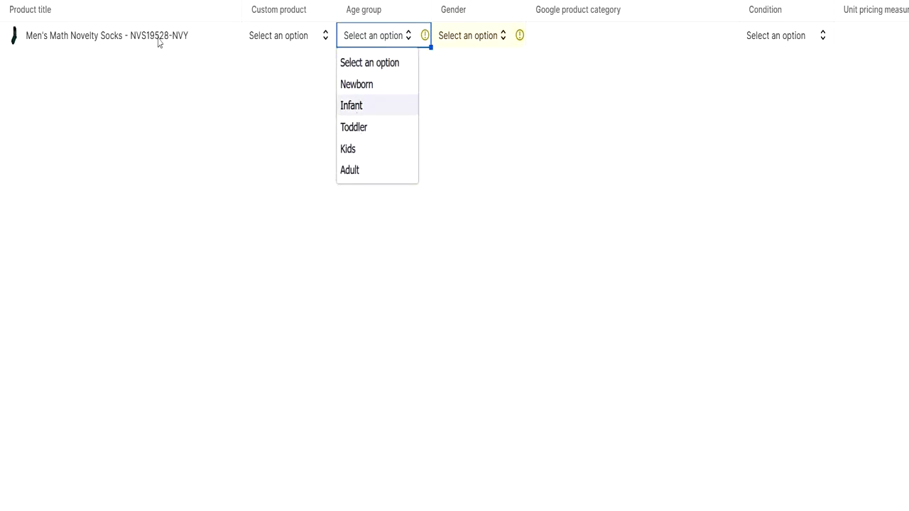
{"action": "left_click", "coordinate": [397, 173]}
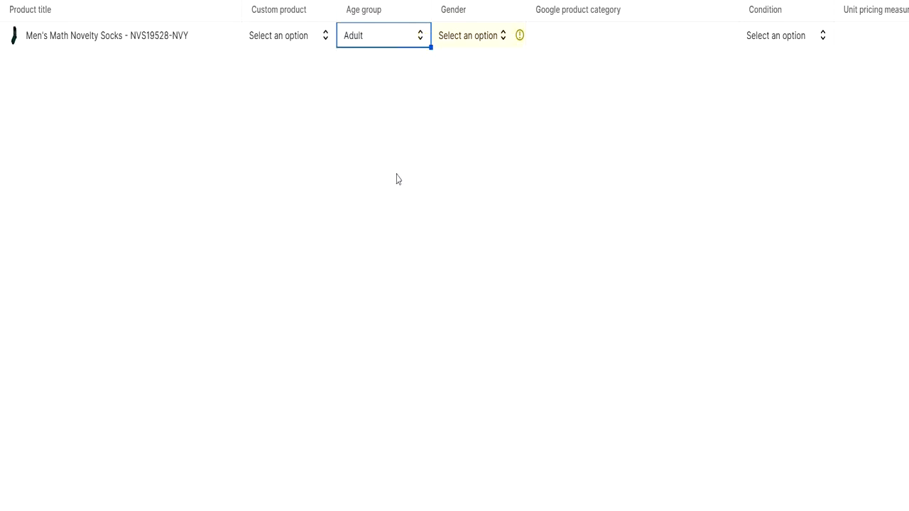
Set the gender of Men's Math Novelty Socks to Male and check the other gender options.
{"action": "left_click", "coordinate": [504, 41]}
{"action": "left_click", "coordinate": [504, 41]}
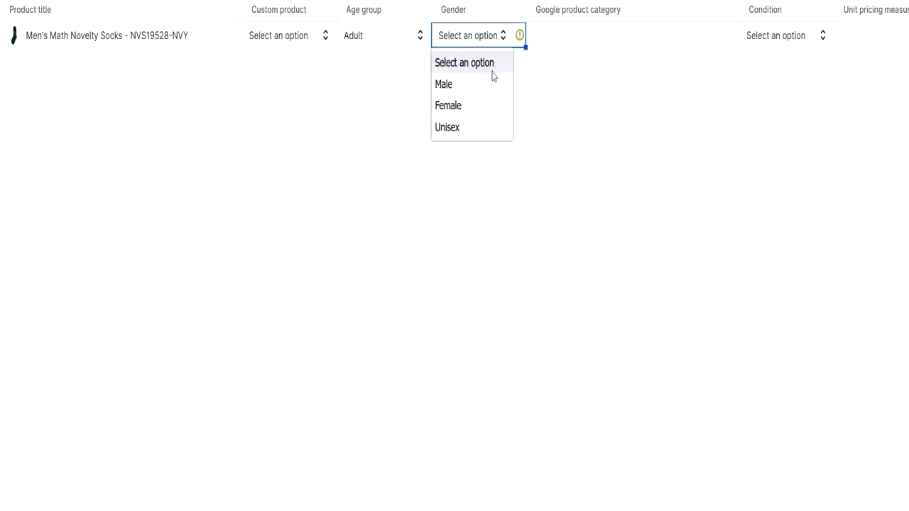
{"action": "left_click", "coordinate": [465, 91]}
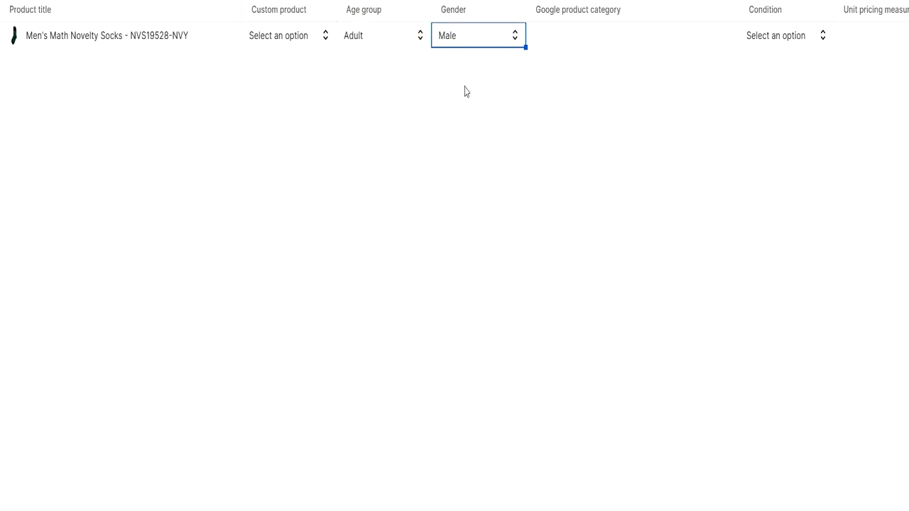
{"action": "left_click", "coordinate": [516, 41]}
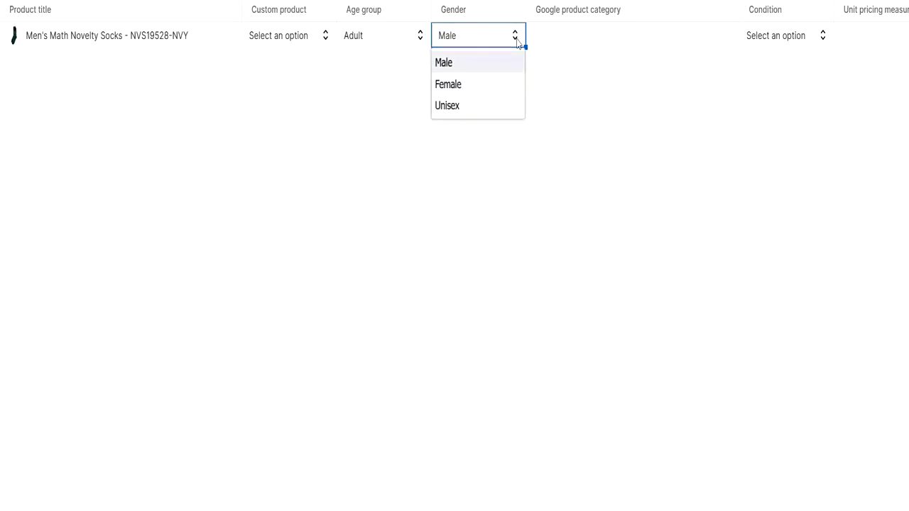
{"action": "left_click", "coordinate": [570, 93]}
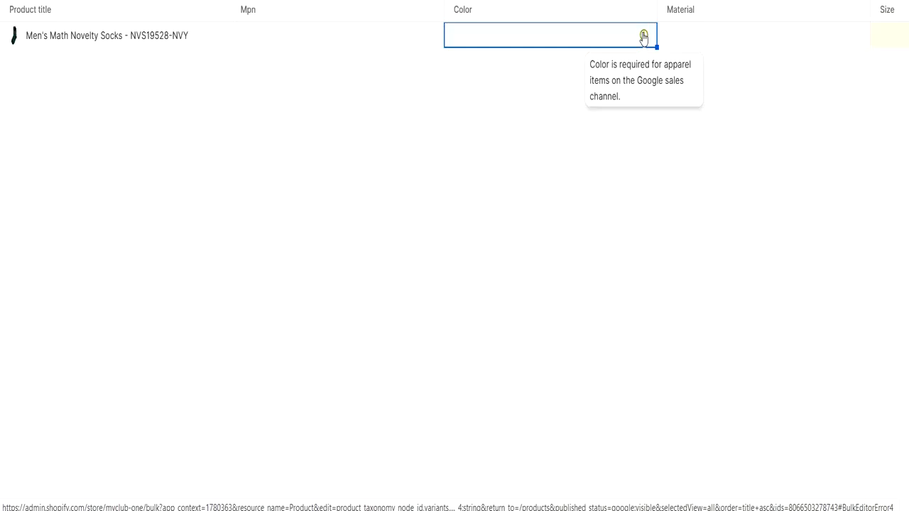
Set the color of Men's Math Novelty Socks to Black and the size to Large.
{"action": "left_click", "coordinate": [547, 39]}
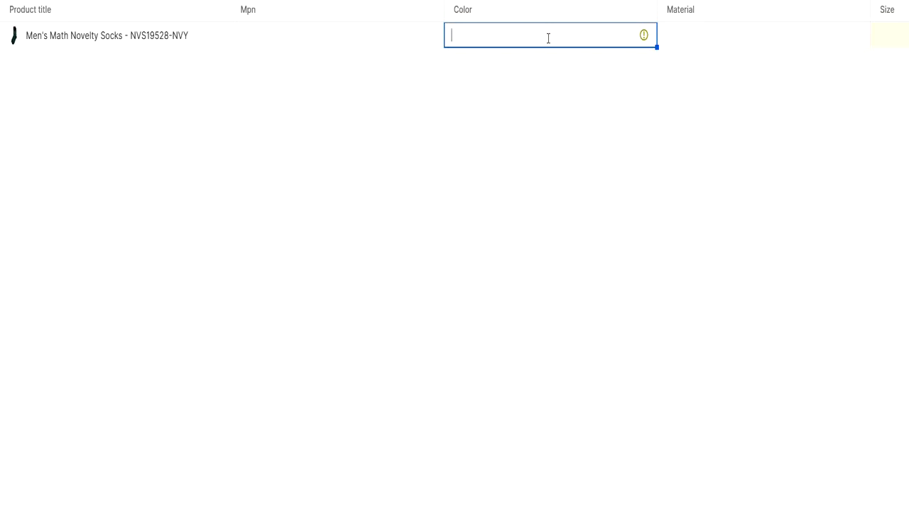
{"action": "type", "text": "Nevy"}
{"action": "double_click", "coordinate": [478, 33]}
{"action": "type", "text": "Black"}
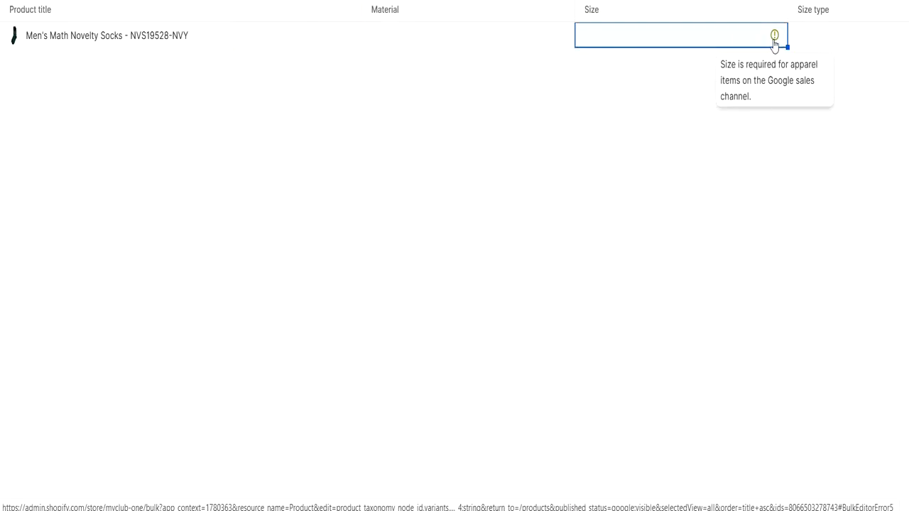
{"action": "left_click", "coordinate": [709, 37]}
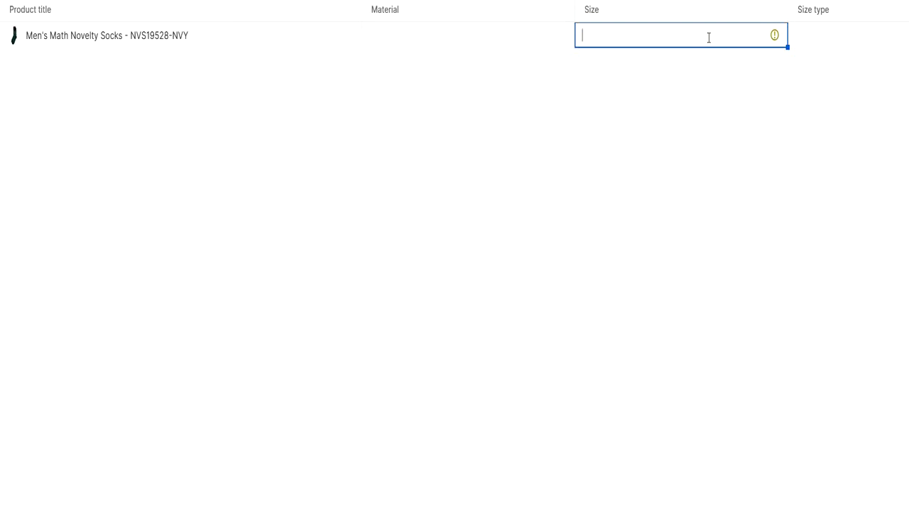
{"action": "type", "text": "Large"}
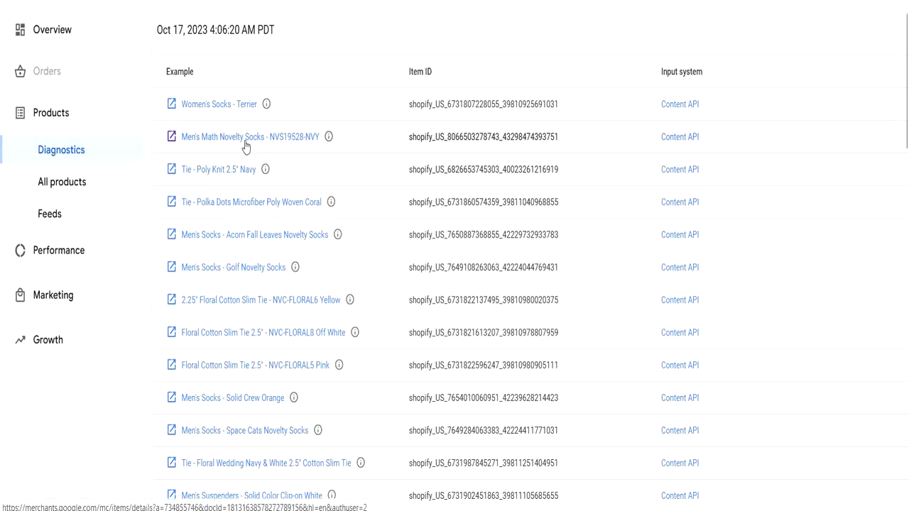
Return to the Google Merchant Center diagnostics and view the help note for the missing age group issue.
{"action": "left_click", "coordinate": [64, 158]}
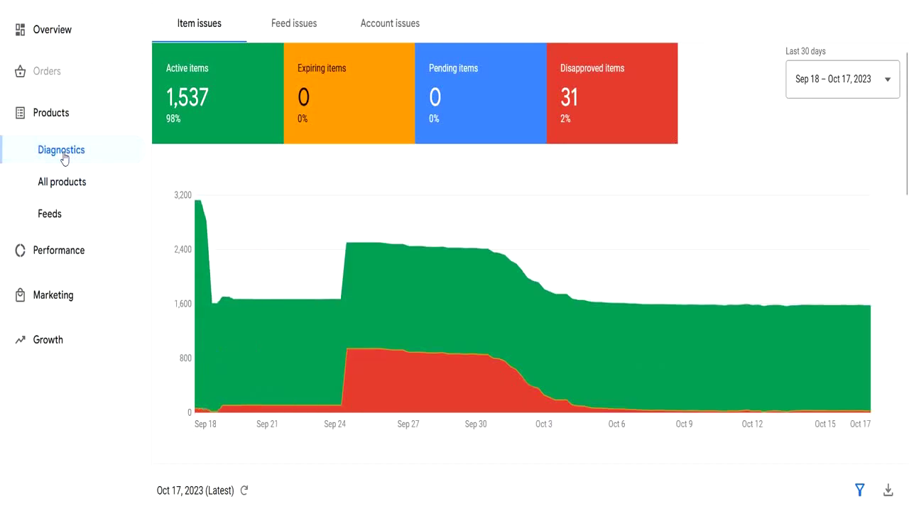
{"action": "scroll", "coordinate": [426, 217], "scroll_direction": "down", "scroll_amount": 10}
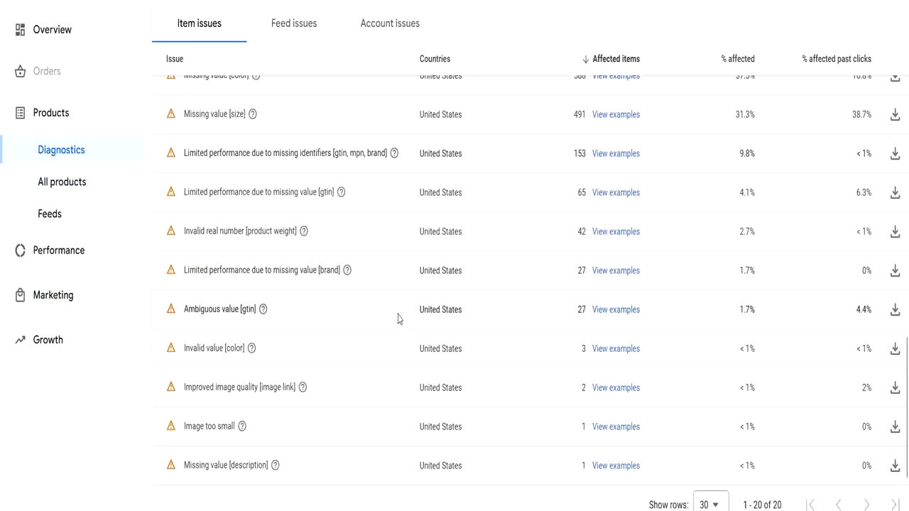
{"action": "scroll", "coordinate": [367, 328], "scroll_direction": "up", "scroll_amount": 3}
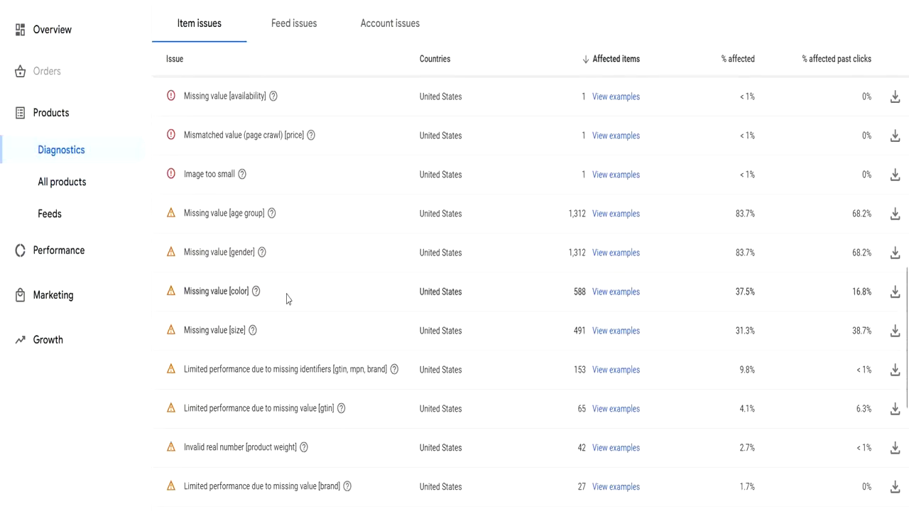
{"action": "mouse_move", "coordinate": [272, 213]}
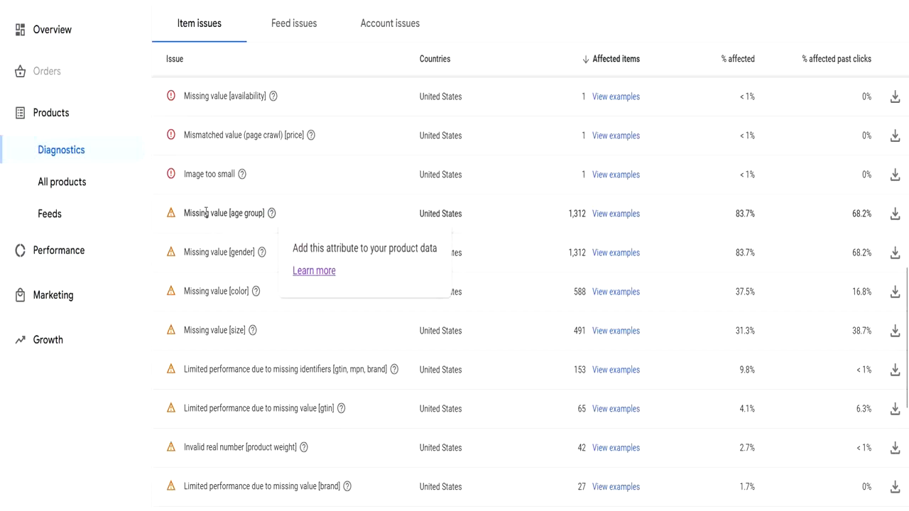